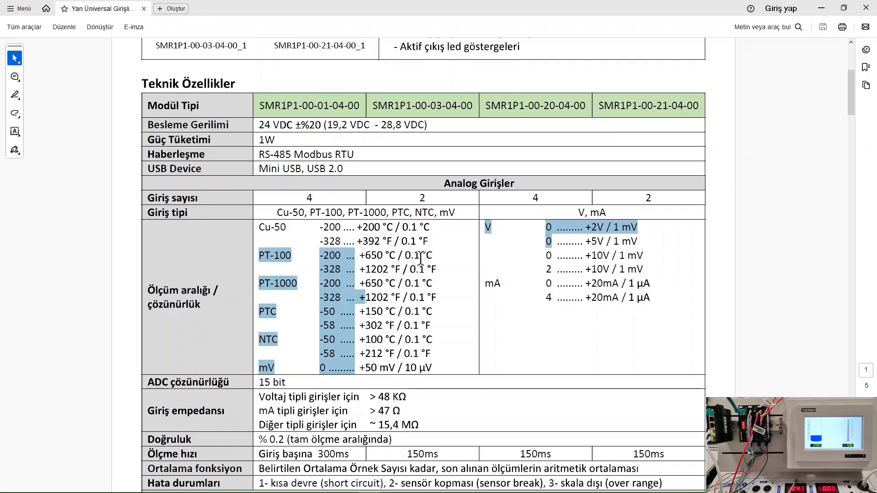
Examine the module's analog input ranges and its Modbus address table, marking the first input's average value register 40024.
{"action": "left_click", "coordinate": [602, 251]}
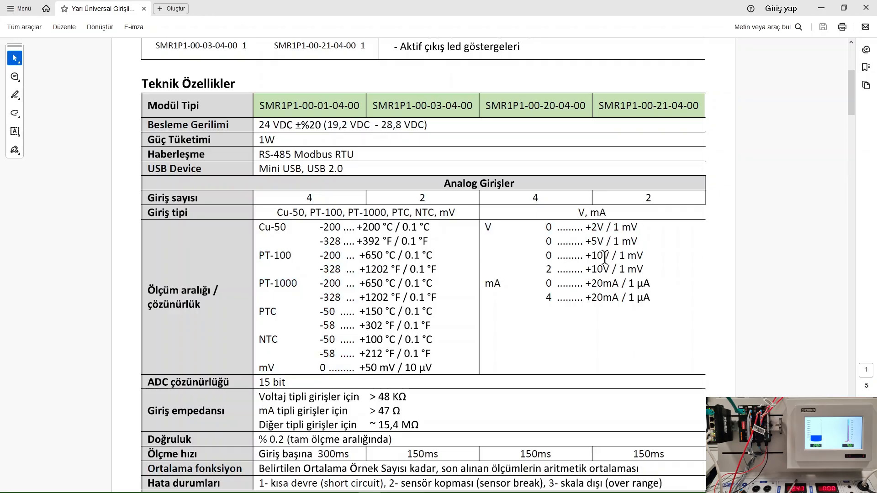
{"action": "left_click_drag", "start_coordinate": [849, 103], "coordinate": [827, 276]}
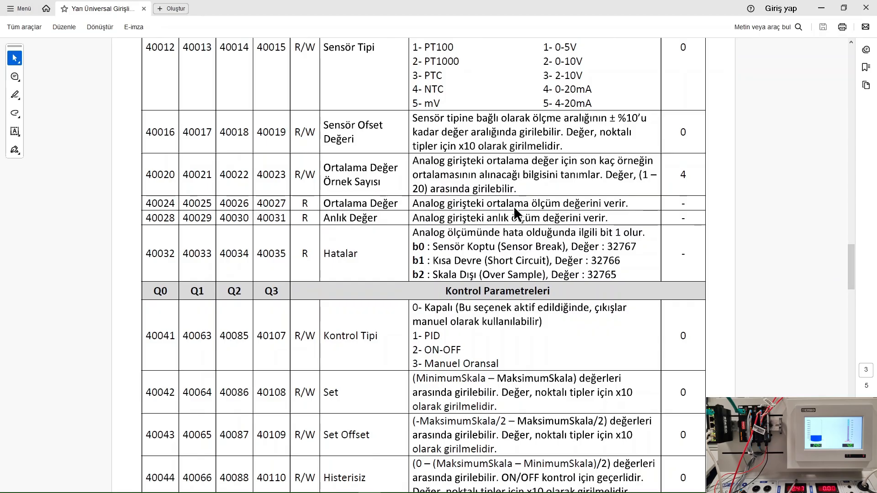
{"action": "left_click_drag", "start_coordinate": [176, 204], "coordinate": [288, 205]}
{"action": "left_click_drag", "start_coordinate": [176, 204], "coordinate": [143, 207]}
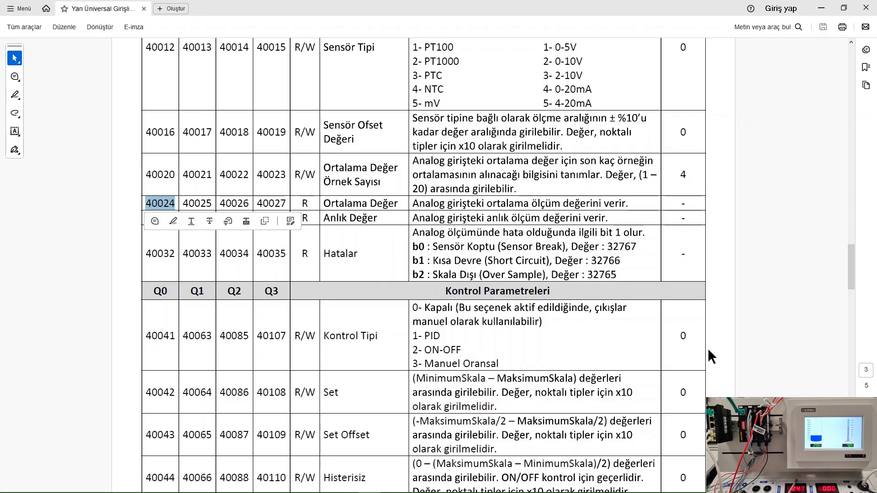
{"action": "scroll", "coordinate": [367, 258], "scroll_direction": "up", "scroll_amount": 3}
{"action": "scroll", "coordinate": [368, 264], "scroll_direction": "down", "scroll_amount": 14}
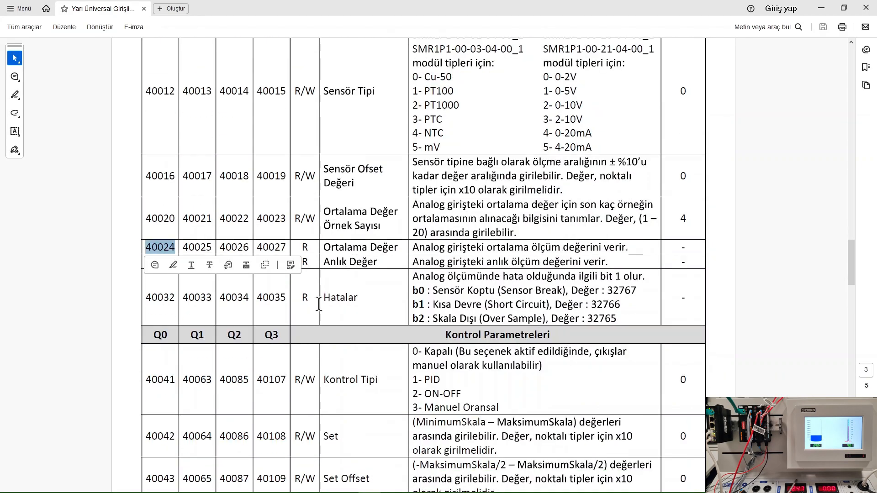
{"action": "scroll", "coordinate": [221, 364], "scroll_direction": "down", "scroll_amount": 3}
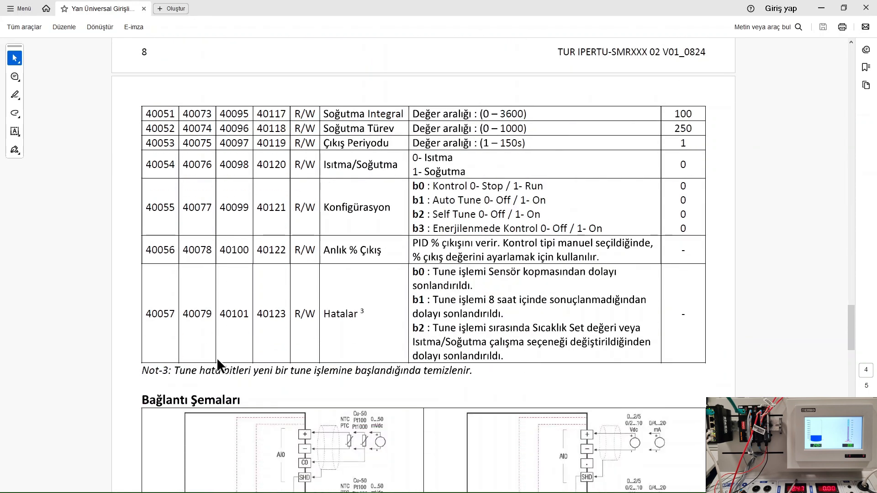
Open the id_1_Ethernet Gateway Haberleşme Modülleri PDF from the modtcp folder, highlight the SGN4P1 model code and hide the all-tools pane.
{"action": "mouse_move", "coordinate": [295, 492]}
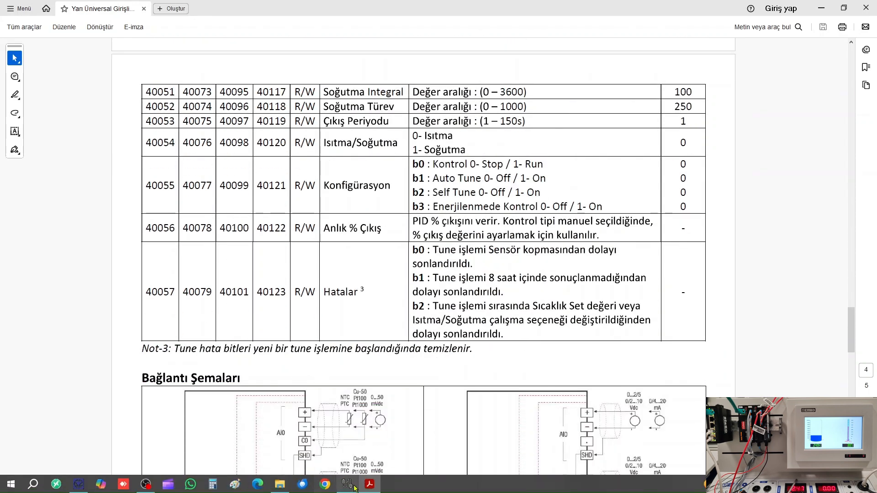
{"action": "left_click", "coordinate": [280, 488]}
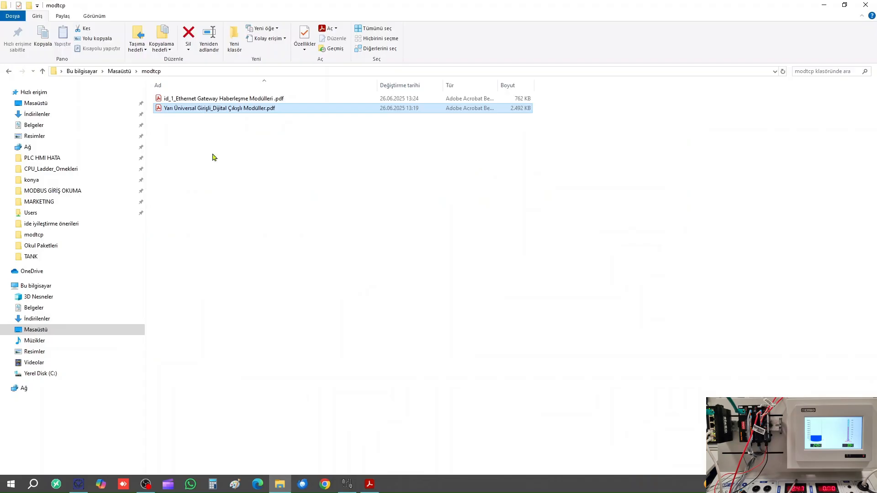
{"action": "double_click", "coordinate": [219, 98]}
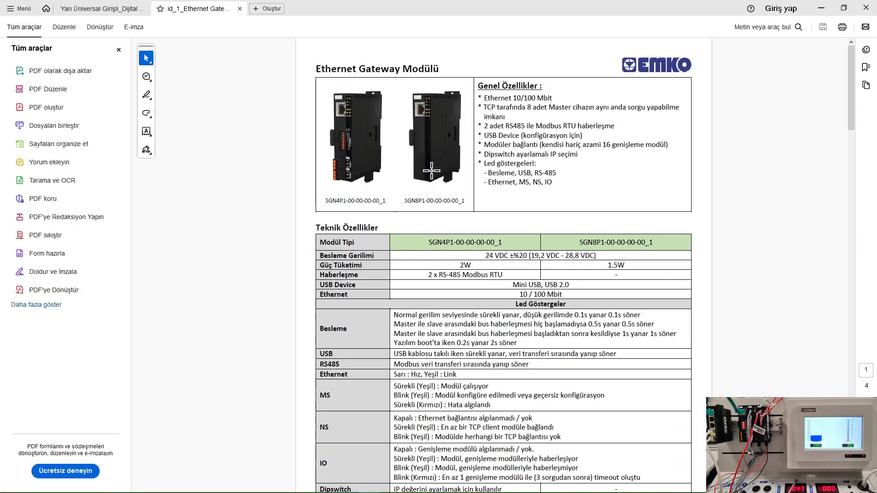
{"action": "scroll", "coordinate": [444, 155], "scroll_direction": "up", "scroll_amount": 2, "text": "ctrl"}
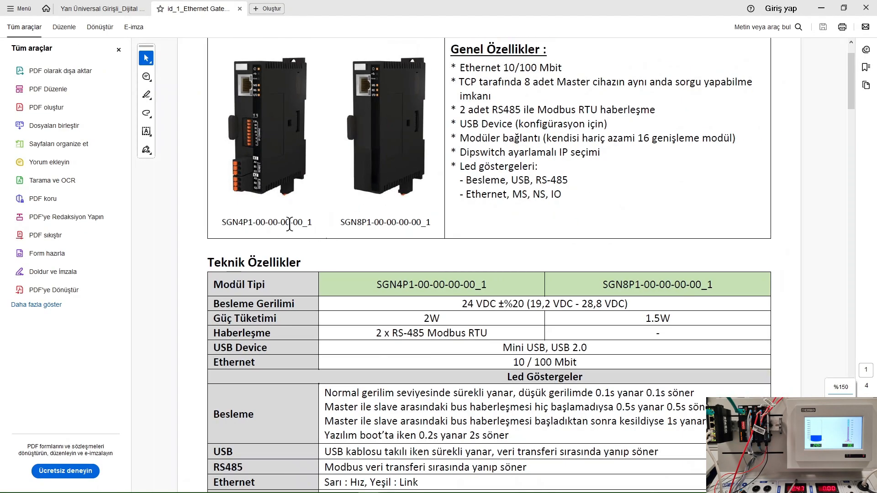
{"action": "left_click_drag", "start_coordinate": [222, 223], "coordinate": [298, 224]}
{"action": "scroll", "coordinate": [281, 130], "scroll_direction": "up", "scroll_amount": 1}
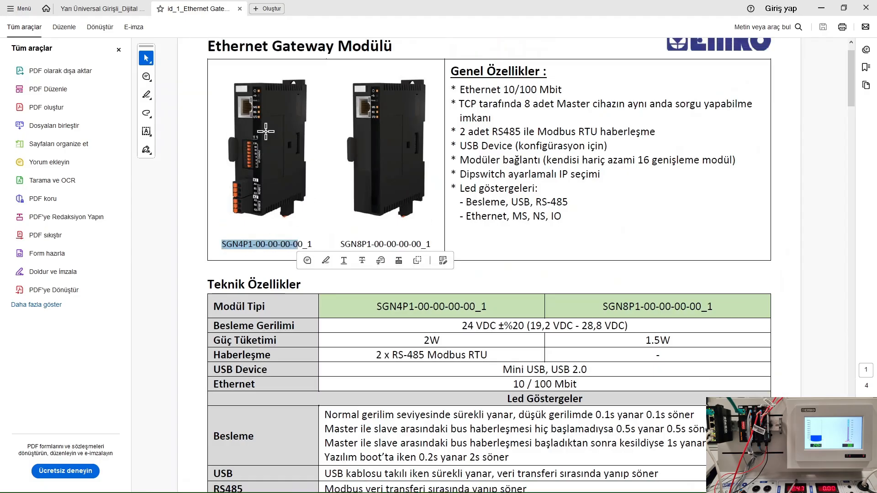
{"action": "scroll", "coordinate": [278, 169], "scroll_direction": "up", "scroll_amount": 1}
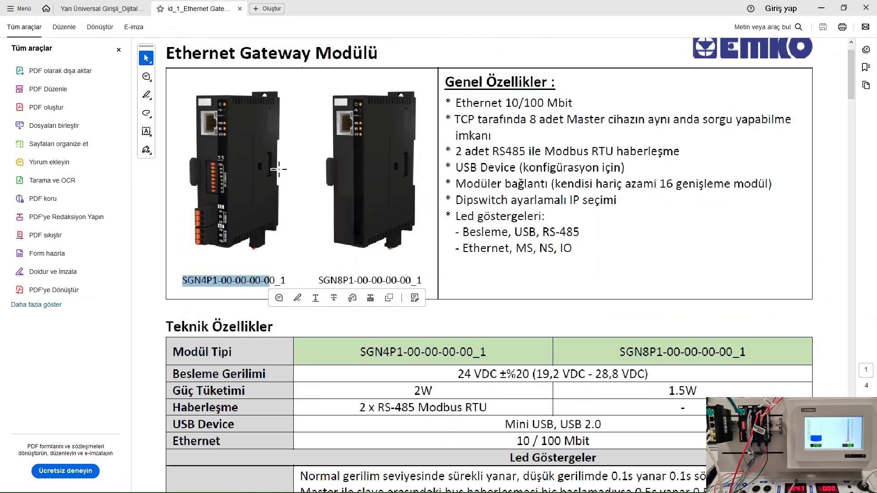
{"action": "left_click", "coordinate": [119, 49]}
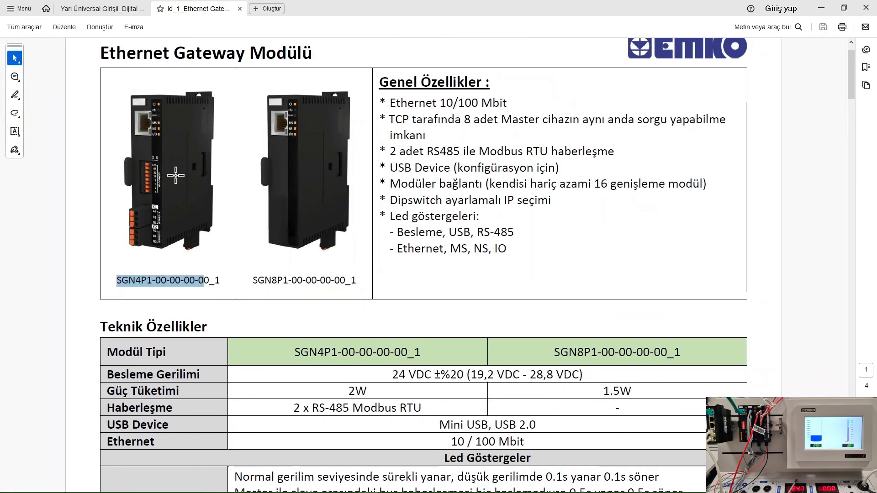
Examine the gateway modules' general features and the Ethernet parameters in the Modbus address table.
{"action": "scroll", "coordinate": [176, 175], "scroll_direction": "up", "scroll_amount": 1}
{"action": "scroll", "coordinate": [175, 174], "scroll_direction": "down", "scroll_amount": 1}
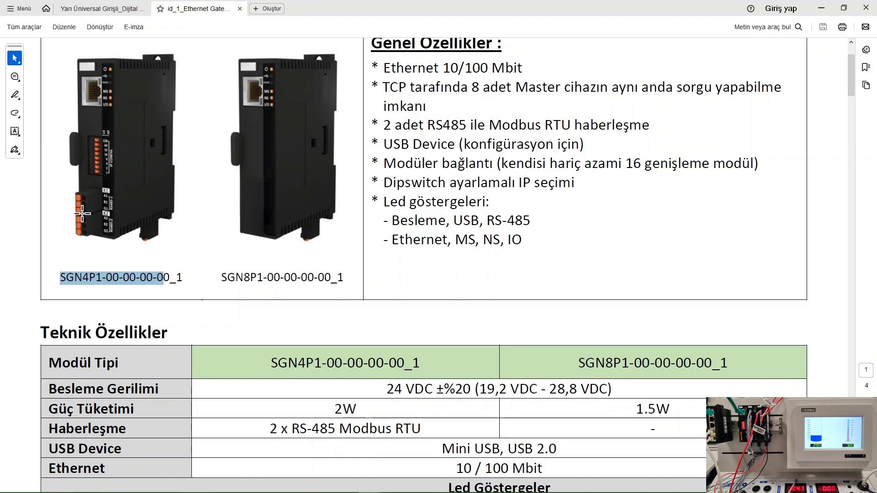
{"action": "left_click", "coordinate": [402, 264]}
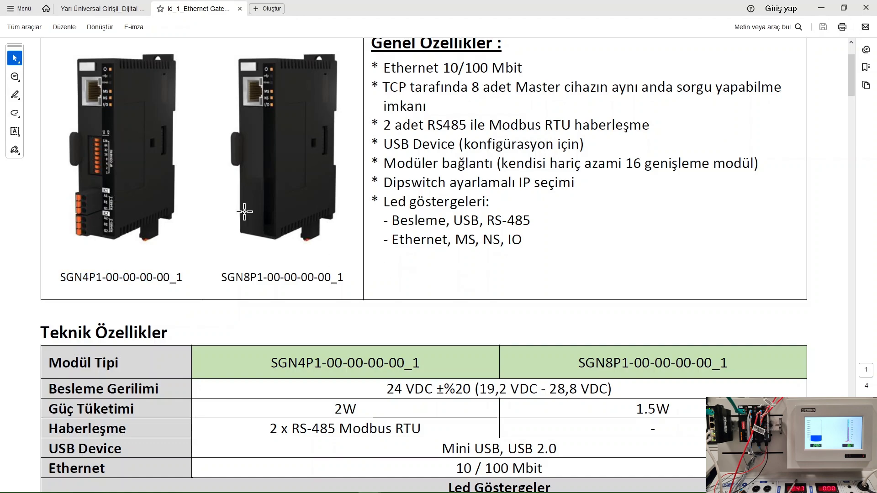
{"action": "scroll", "coordinate": [477, 289], "scroll_direction": "down", "scroll_amount": 1}
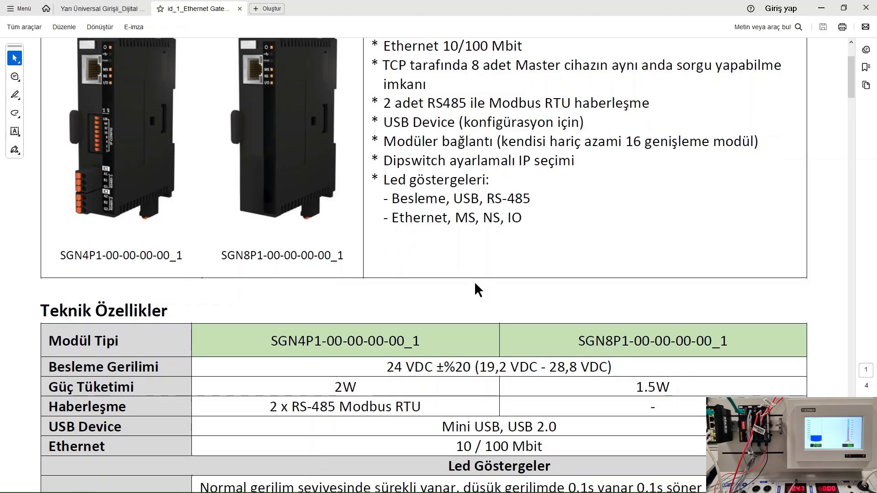
{"action": "scroll", "coordinate": [477, 289], "scroll_direction": "down", "scroll_amount": 10}
{"action": "scroll", "coordinate": [361, 361], "scroll_direction": "down", "scroll_amount": 10}
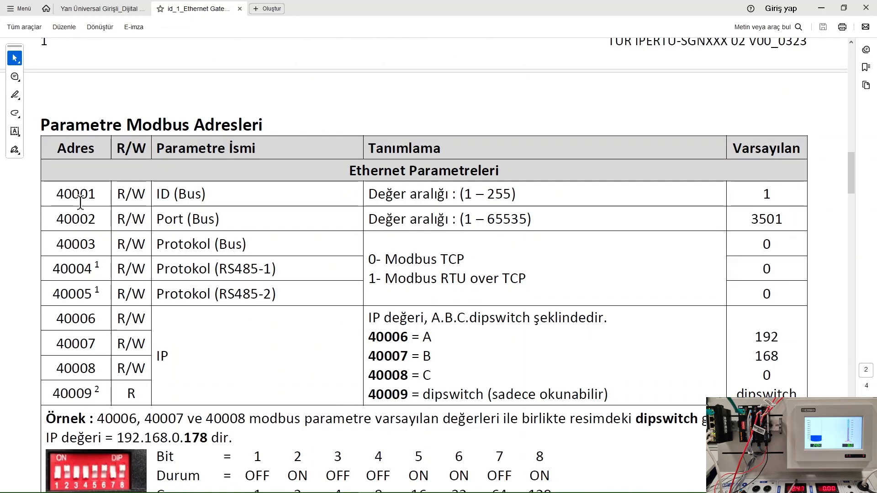
{"action": "scroll", "coordinate": [77, 201], "scroll_direction": "down", "scroll_amount": 4}
{"action": "scroll", "coordinate": [74, 161], "scroll_direction": "down", "scroll_amount": 4}
{"action": "scroll", "coordinate": [73, 161], "scroll_direction": "up", "scroll_amount": 9}
Switch to Modbus Poll, create a new poll document and narrow its window.
{"action": "mouse_move", "coordinate": [384, 492]}
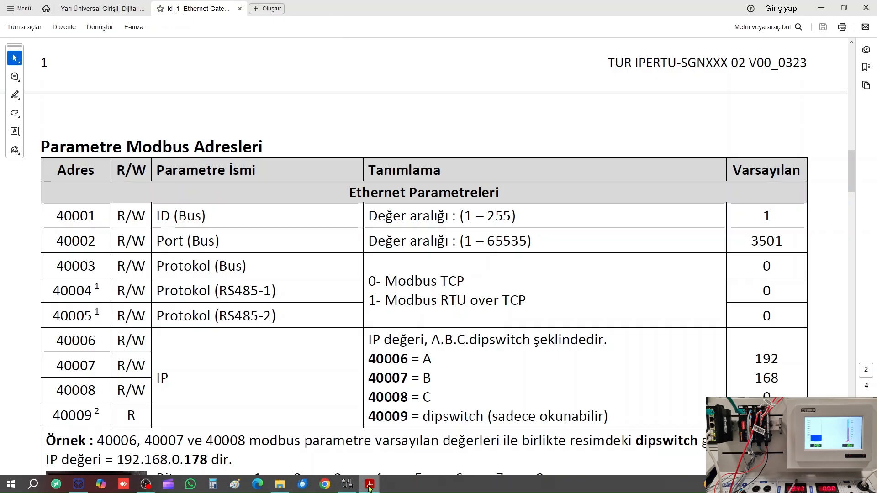
{"action": "left_click", "coordinate": [347, 484]}
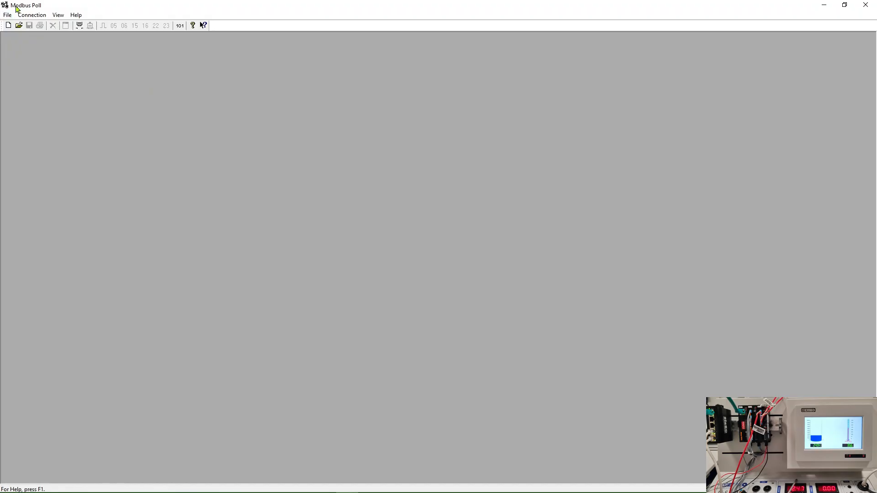
{"action": "left_click", "coordinate": [8, 26]}
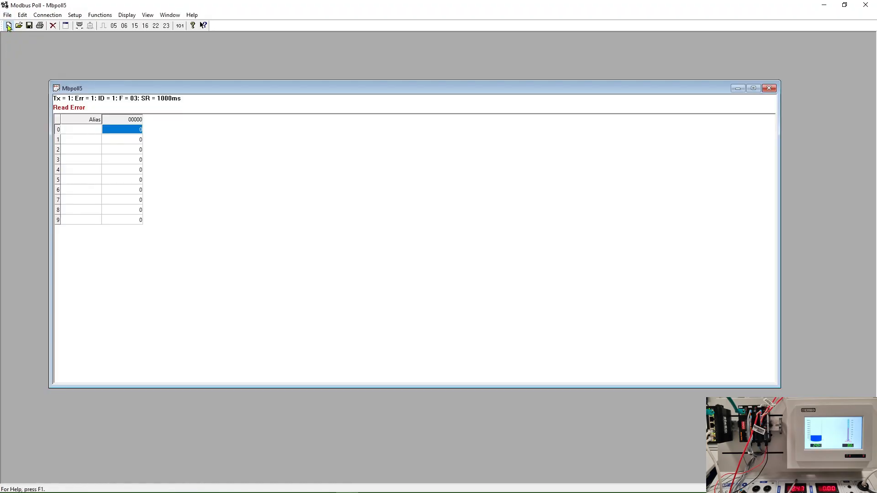
{"action": "left_click_drag", "start_coordinate": [780, 224], "coordinate": [413, 221]}
Disconnect the active connection and choose Modbus TCP/IP as the type for a new connection.
{"action": "left_click", "coordinate": [47, 14]}
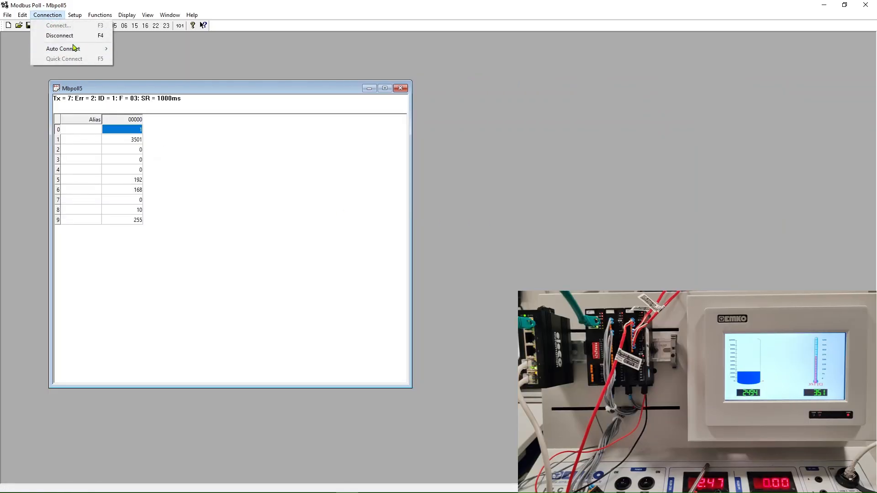
{"action": "left_click", "coordinate": [59, 35]}
{"action": "left_click", "coordinate": [47, 15]}
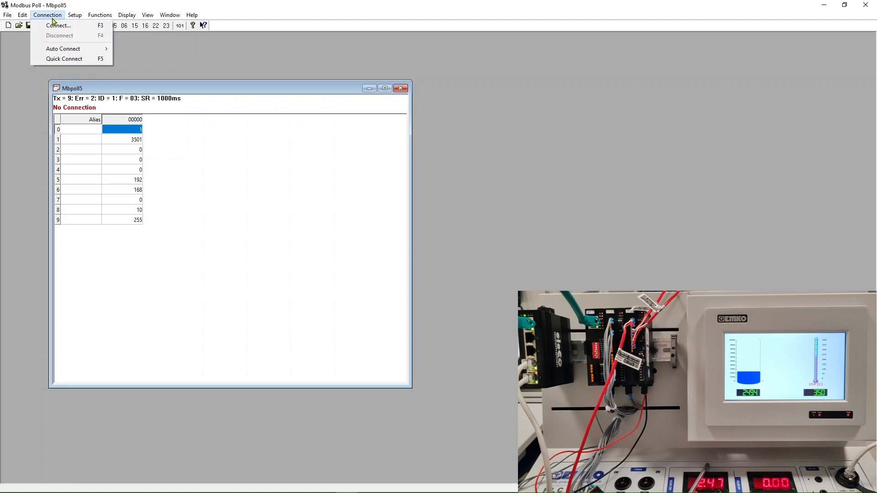
{"action": "left_click", "coordinate": [50, 24]}
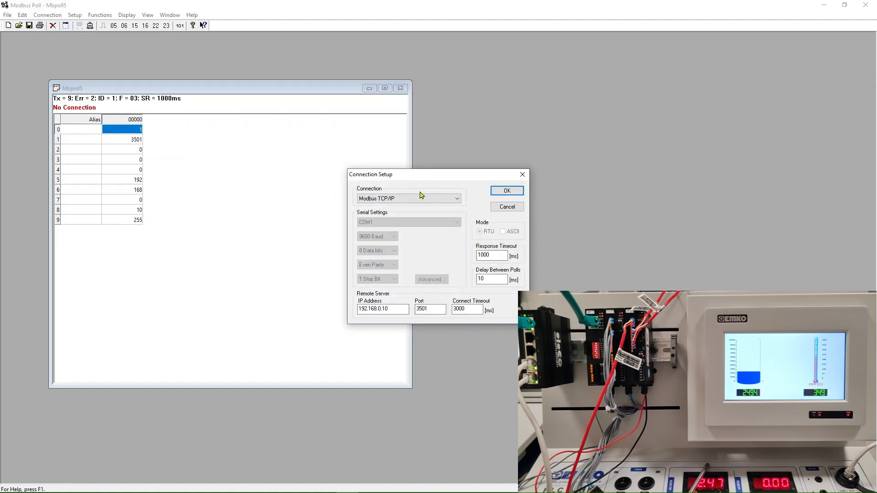
{"action": "left_click", "coordinate": [451, 200]}
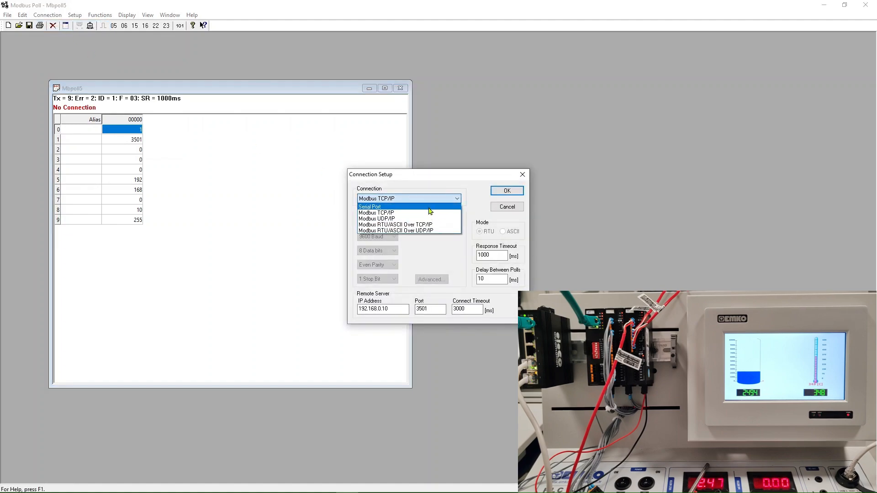
{"action": "left_click", "coordinate": [409, 215]}
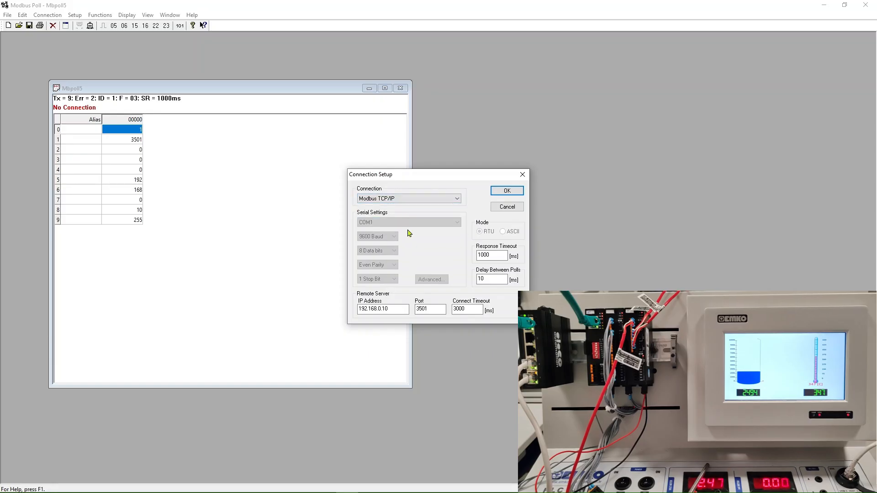
Check the remote server settings and connect over Modbus TCP/IP to 192.168.0.10 on port 3501.
{"action": "left_click", "coordinate": [399, 309]}
{"action": "left_click_drag", "start_coordinate": [390, 309], "coordinate": [363, 309]}
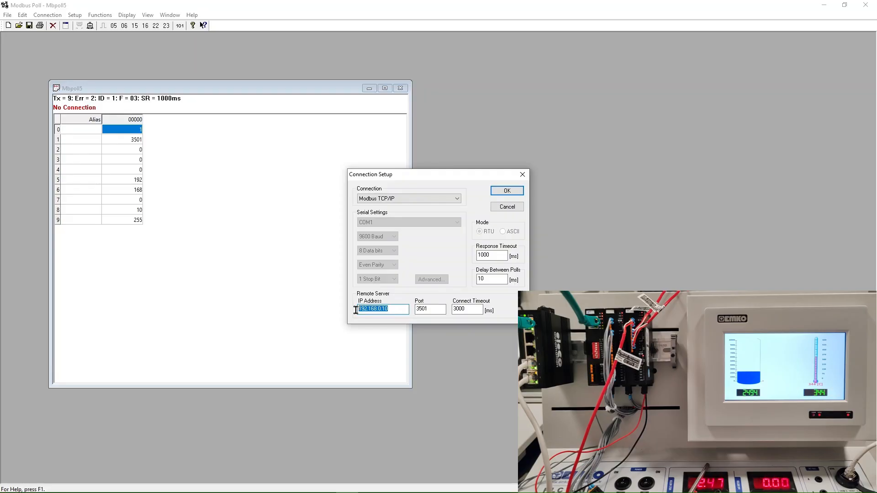
{"action": "left_click", "coordinate": [396, 311]}
{"action": "left_click", "coordinate": [433, 308]}
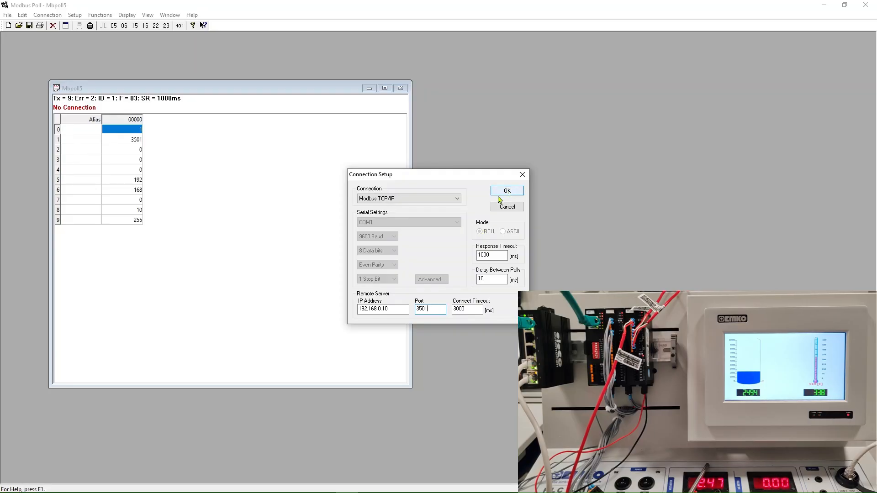
{"action": "left_click", "coordinate": [417, 199]}
{"action": "left_click", "coordinate": [412, 202]}
{"action": "left_click", "coordinate": [507, 191]}
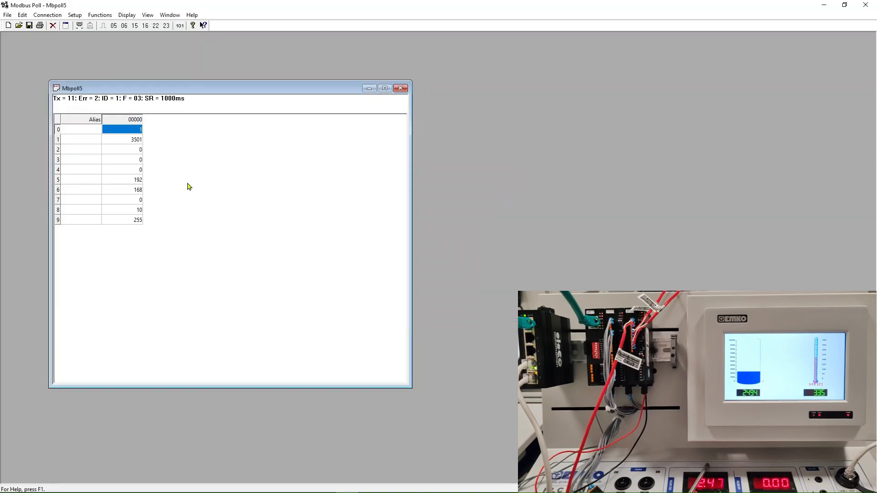
Accept the poll definition with slave ID 1, function 03 Read Holding Registers, address 0 and quantity 10, and select register 1.
{"action": "left_click", "coordinate": [75, 15]}
{"action": "left_click", "coordinate": [87, 25]}
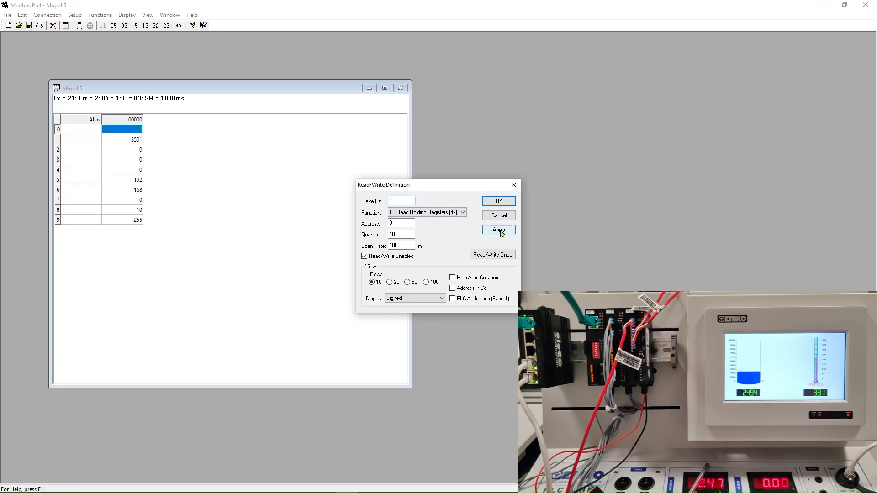
{"action": "left_click", "coordinate": [393, 235]}
{"action": "left_click", "coordinate": [498, 202]}
{"action": "left_click", "coordinate": [136, 141]}
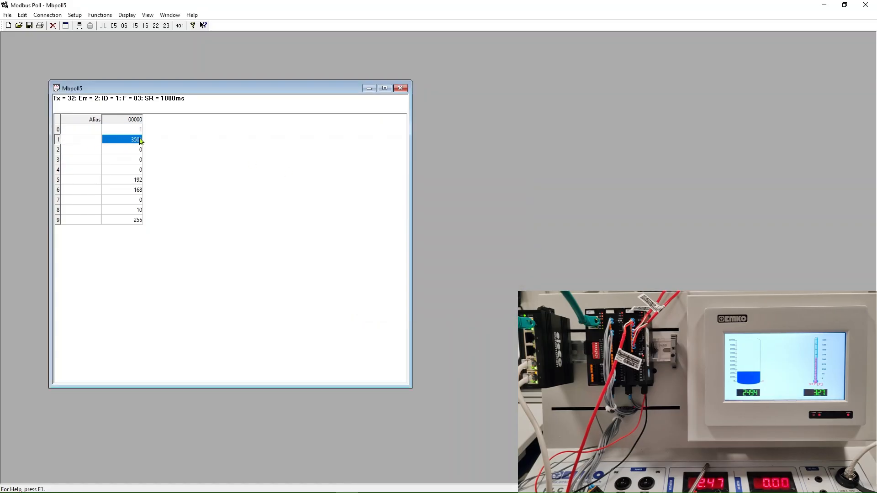
Create a second poll document and arrange both poll windows side by side, narrowing each one.
{"action": "left_click_drag", "start_coordinate": [280, 91], "coordinate": [232, 46]}
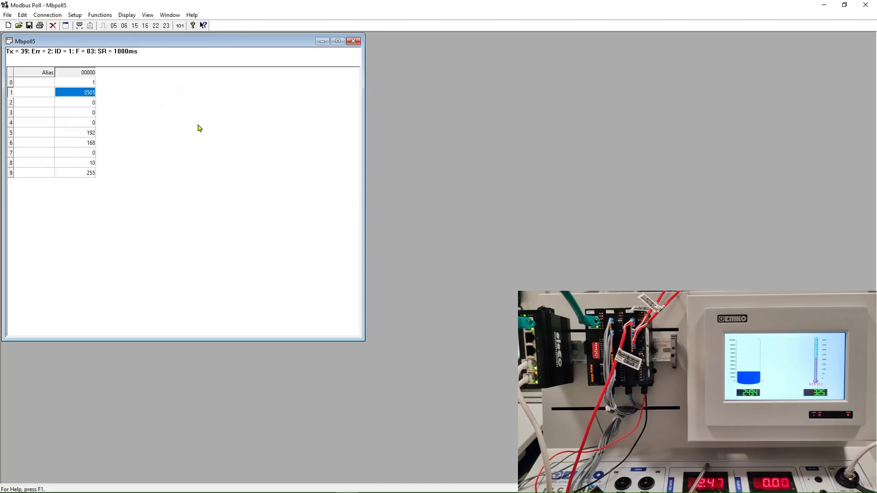
{"action": "left_click", "coordinate": [8, 25]}
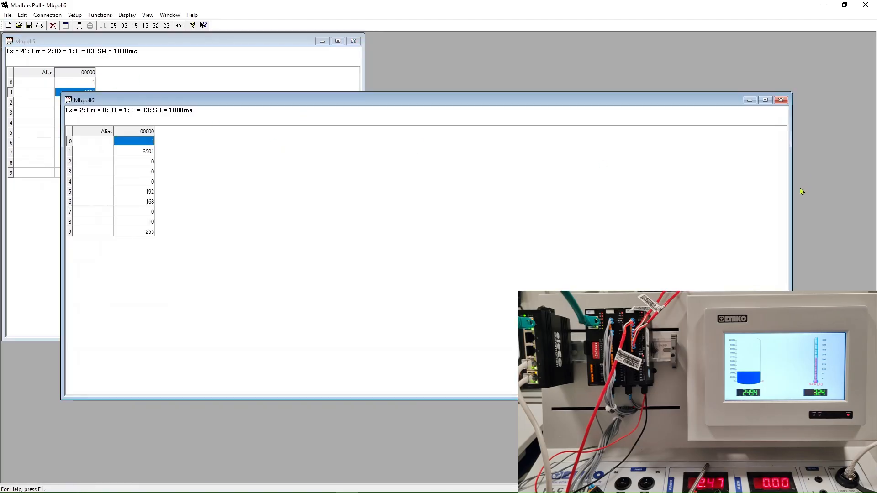
{"action": "left_click_drag", "start_coordinate": [790, 191], "coordinate": [388, 178]}
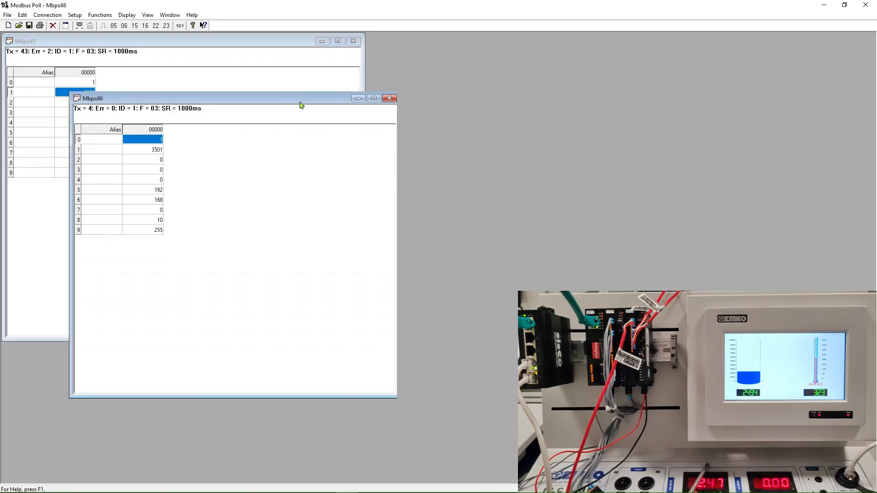
{"action": "left_click_drag", "start_coordinate": [291, 105], "coordinate": [598, 64]}
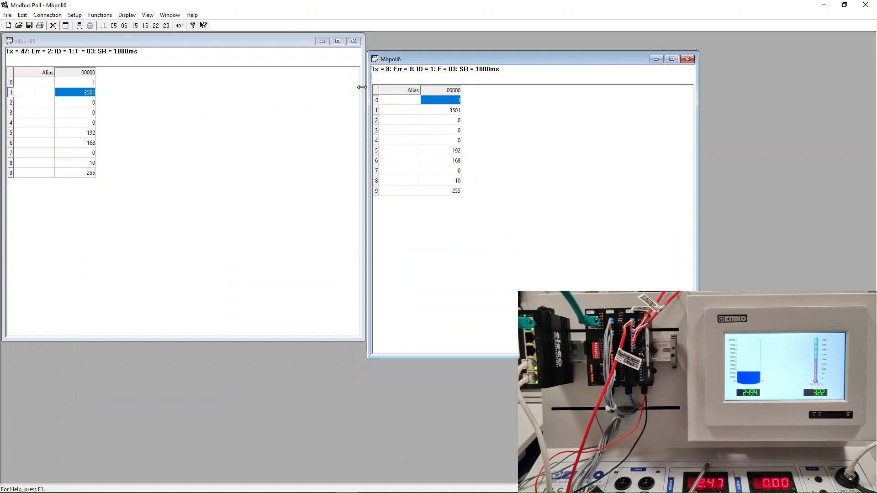
{"action": "left_click_drag", "start_coordinate": [362, 87], "coordinate": [176, 86]}
{"action": "left_click_drag", "start_coordinate": [481, 62], "coordinate": [305, 46]}
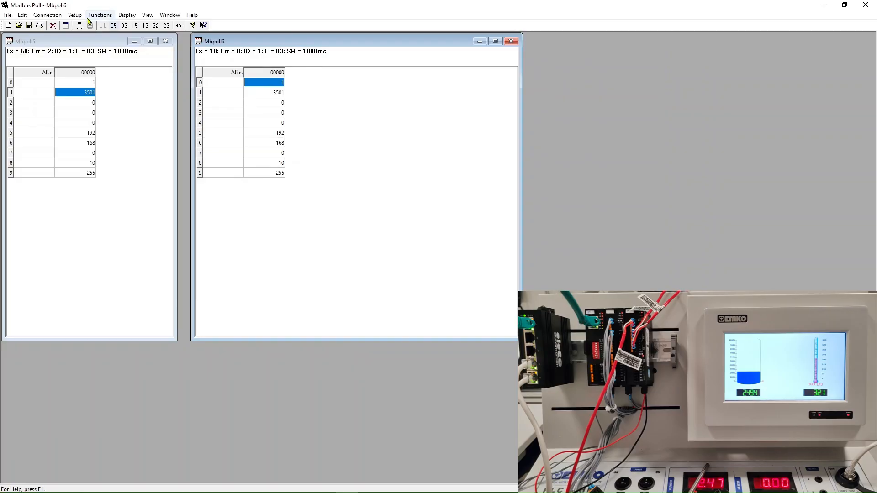
Set the second poll's definition to slave ID 2 and address 20, and select the value in row 3.
{"action": "left_click", "coordinate": [48, 15]}
{"action": "left_click", "coordinate": [87, 25]}
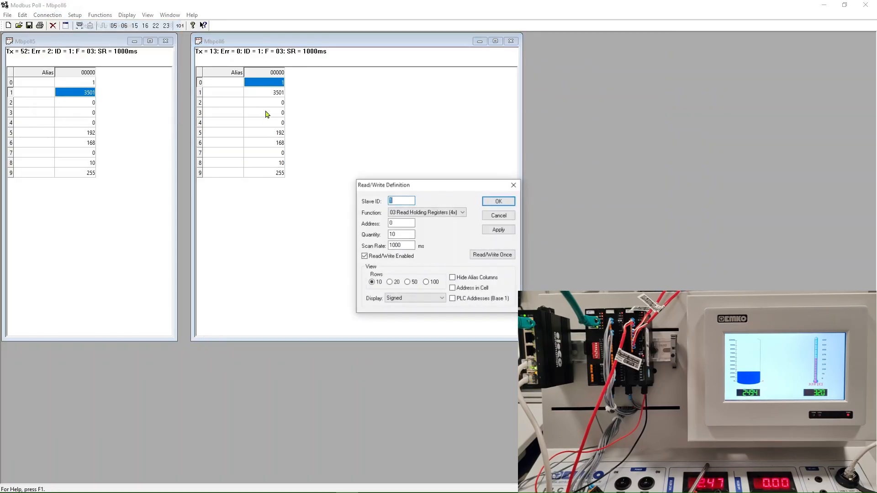
{"action": "type", "text": "2"}
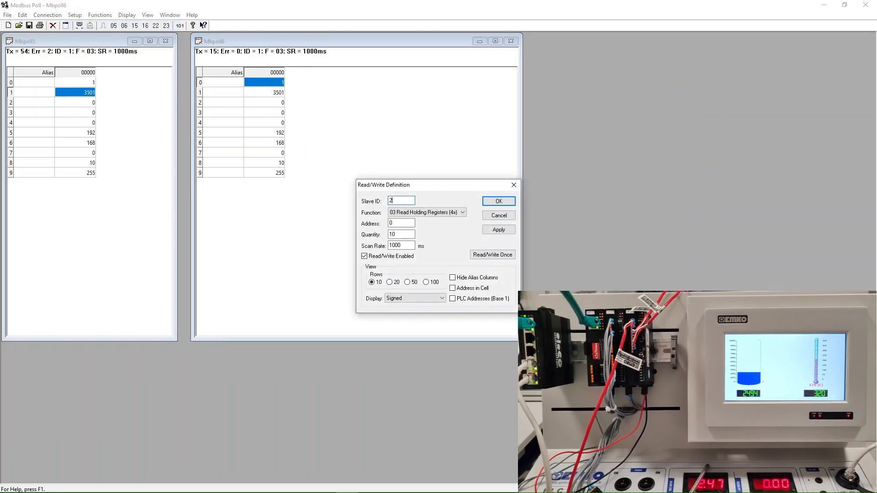
{"action": "key", "text": "Tab"}
{"action": "type", "text": "2"}
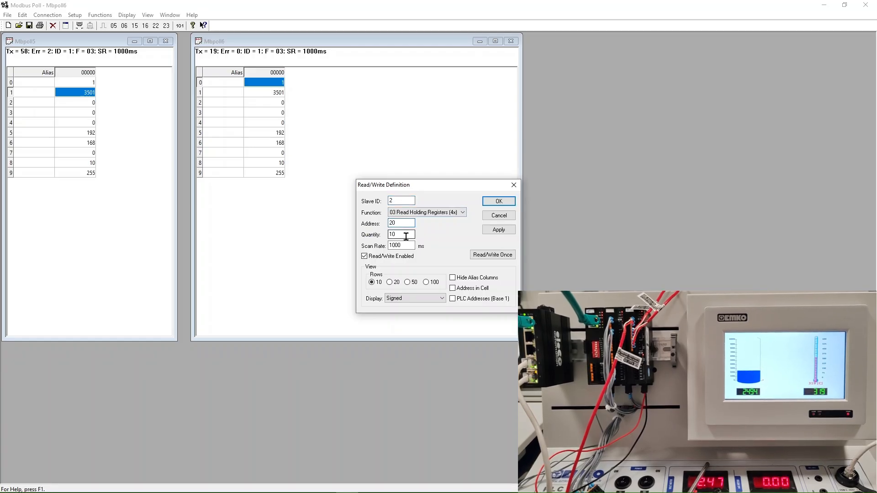
{"action": "left_click", "coordinate": [495, 203]}
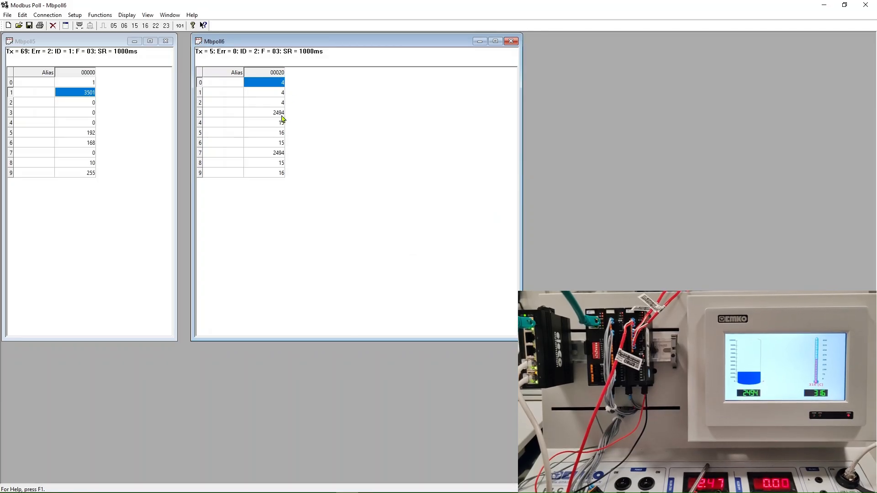
{"action": "left_click", "coordinate": [281, 115]}
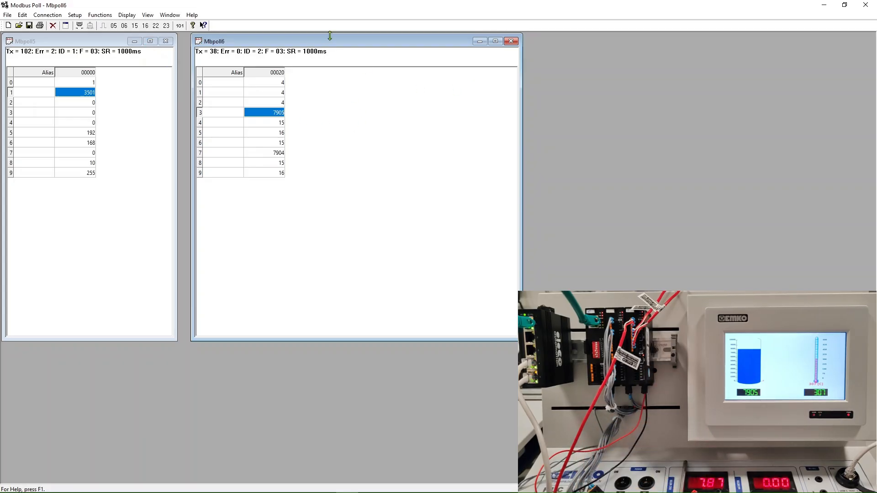
Create a third poll document, narrow its window and place it beside the second poll, selecting its row 3 value.
{"action": "left_click", "coordinate": [8, 26]}
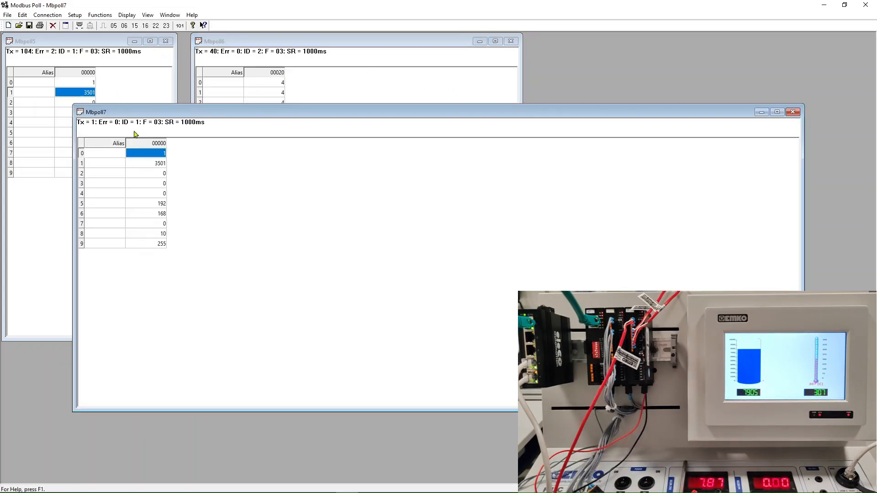
{"action": "left_click_drag", "start_coordinate": [801, 204], "coordinate": [268, 202]}
{"action": "left_click_drag", "start_coordinate": [188, 114], "coordinate": [506, 47]}
{"action": "left_click", "coordinate": [457, 118]}
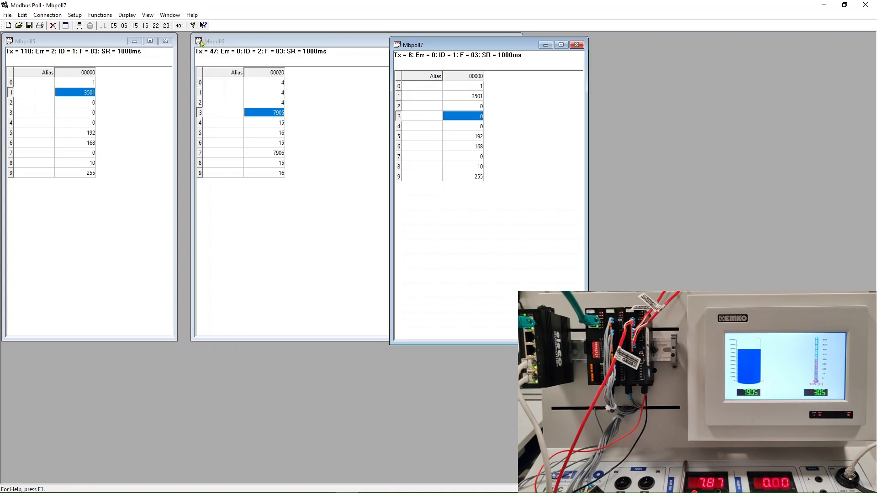
Set the third poll's definition to slave ID 3 and address 20, and select the value in row 3.
{"action": "left_click", "coordinate": [99, 14]}
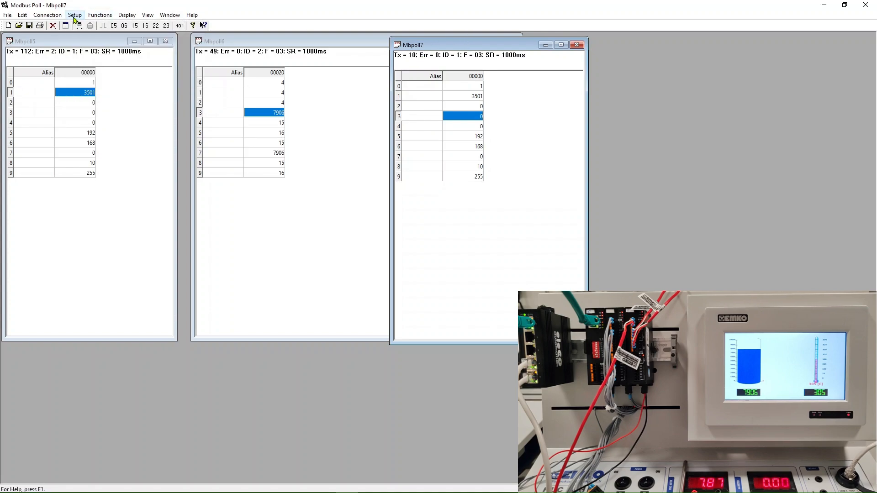
{"action": "left_click", "coordinate": [98, 22]}
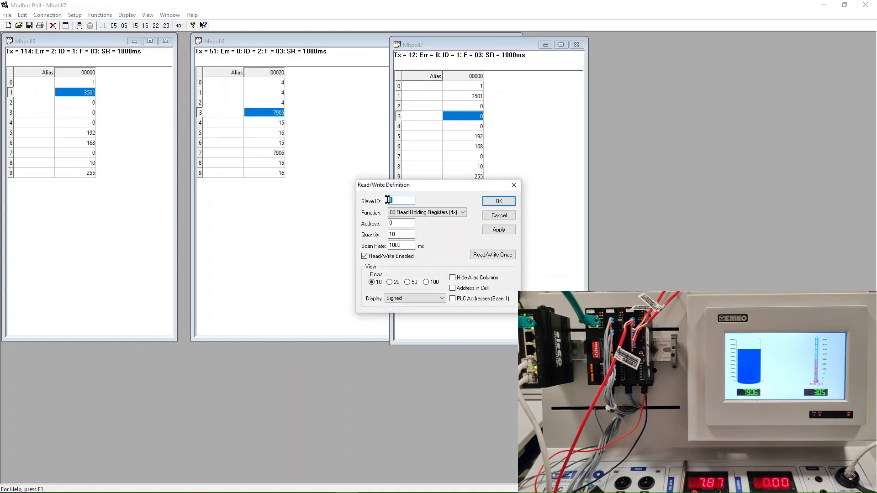
{"action": "left_click_drag", "start_coordinate": [406, 224], "coordinate": [382, 227]}
{"action": "type", "text": "20"}
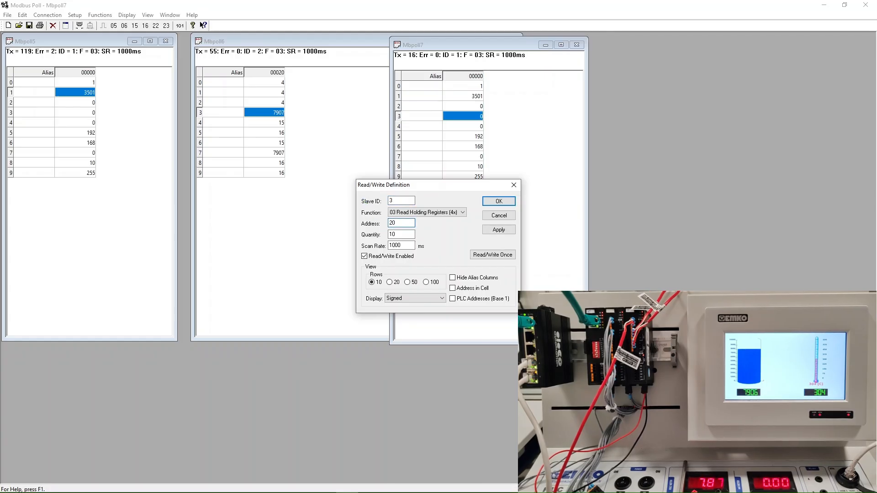
{"action": "left_click", "coordinate": [499, 229]}
{"action": "left_click", "coordinate": [499, 202]}
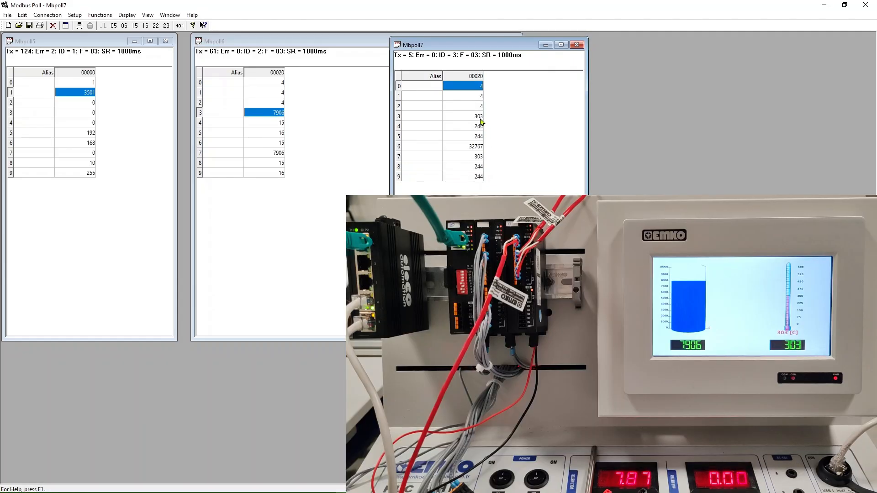
{"action": "left_click", "coordinate": [482, 116]}
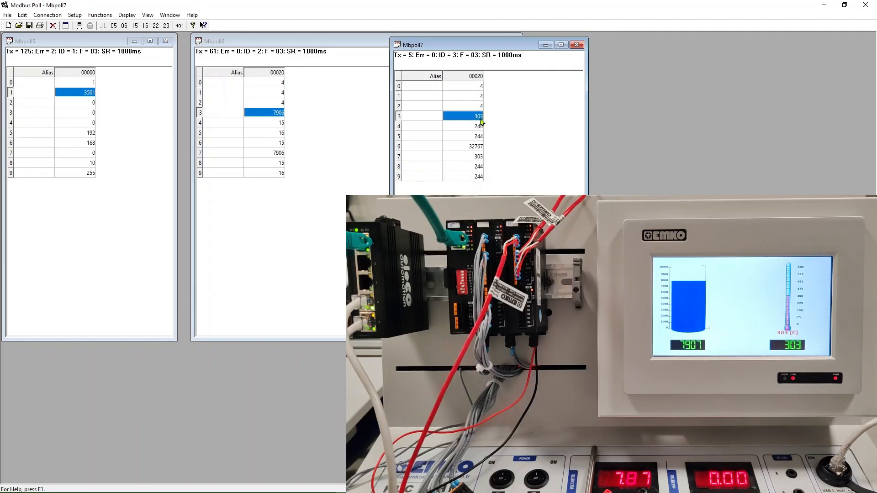
Enter the alias "kjggh" for row 3 of the third poll.
{"action": "left_click", "coordinate": [438, 118]}
{"action": "type", "text": "kjggh"}
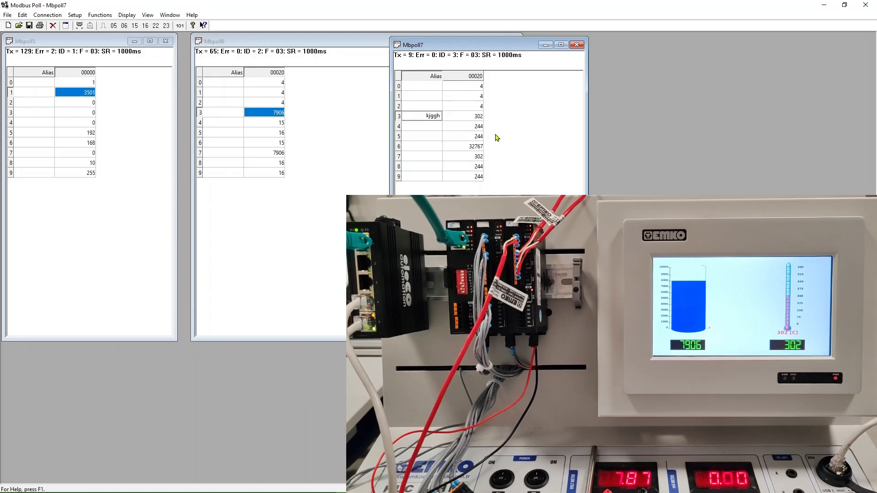
{"action": "key", "text": "Return"}
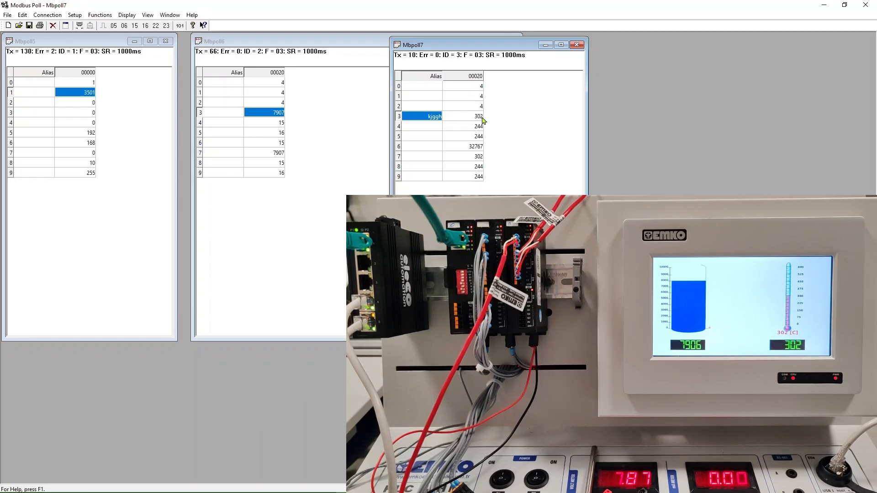